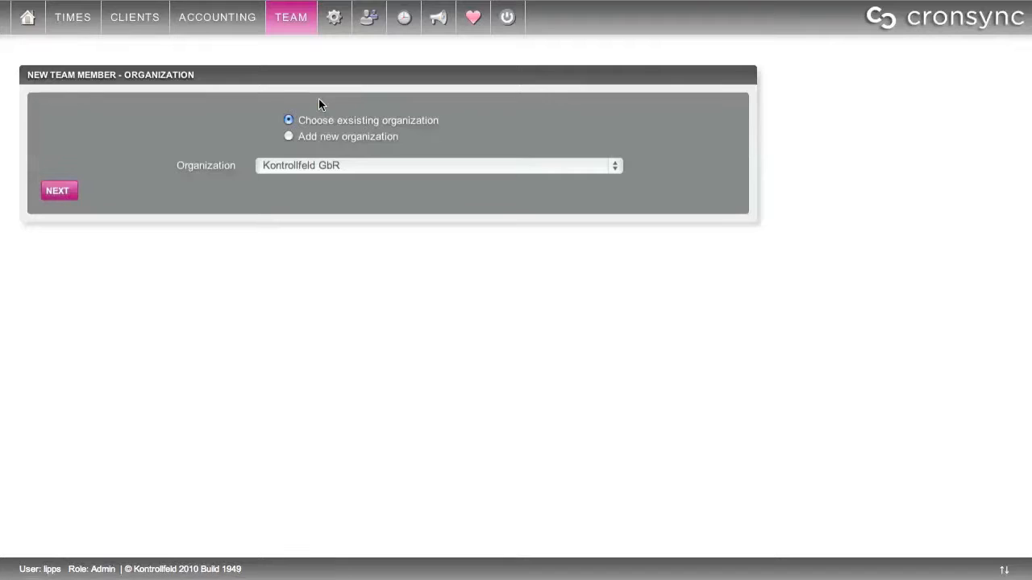
Revert to the existing organization Kontrollfeld GbR and proceed to the contact details step
left_click(287, 137)
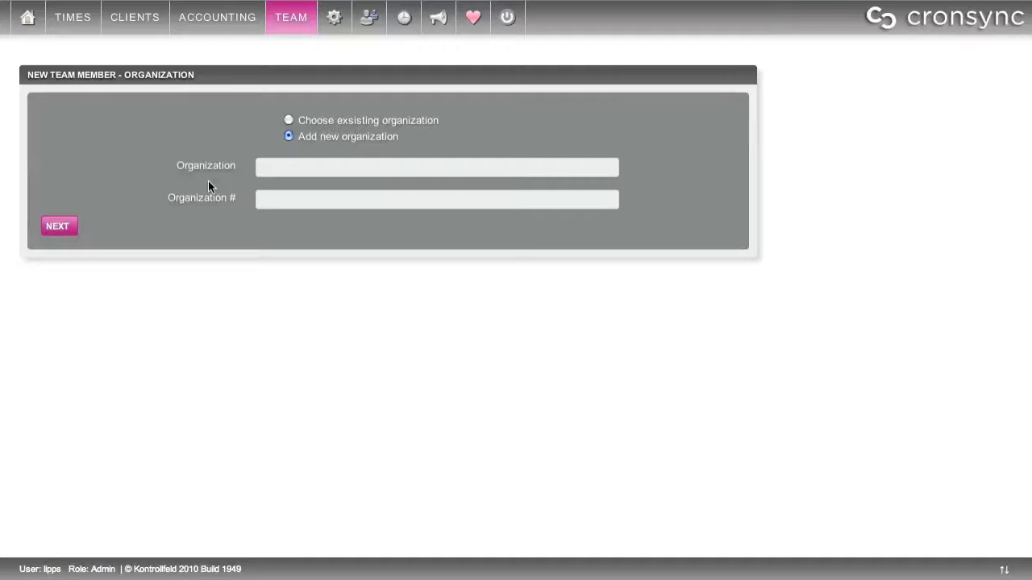
left_click(288, 120)
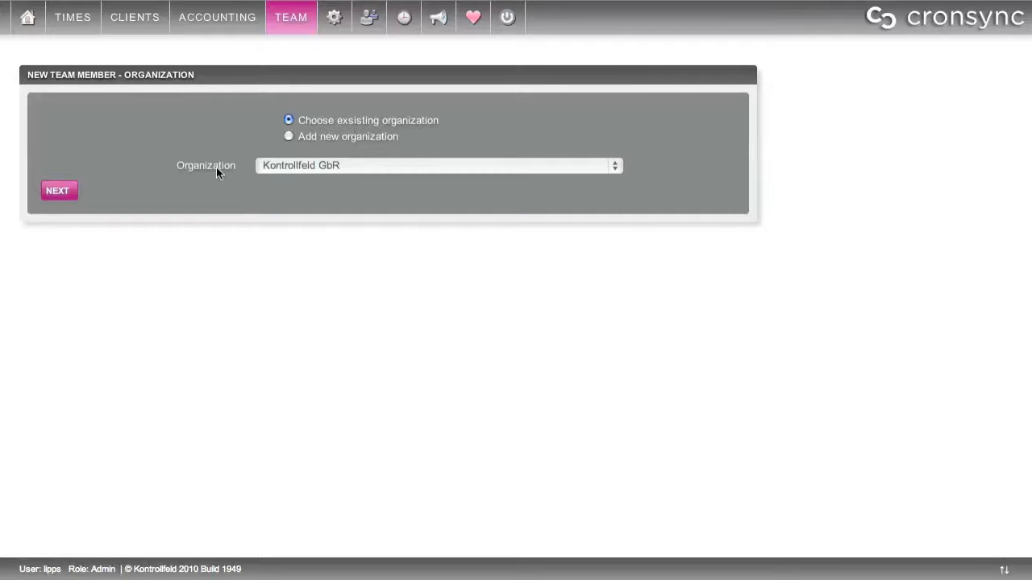
left_click(58, 191)
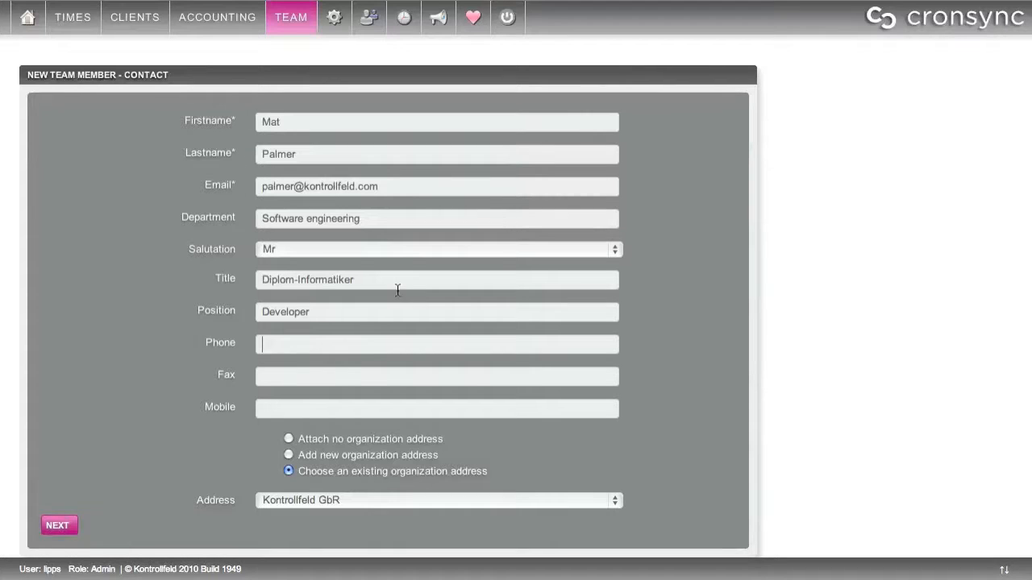
Link the existing Kontrollfeld GbR organization address to the contact and go to the account step
left_click(325, 457)
scroll(547, 440, "down", 5)
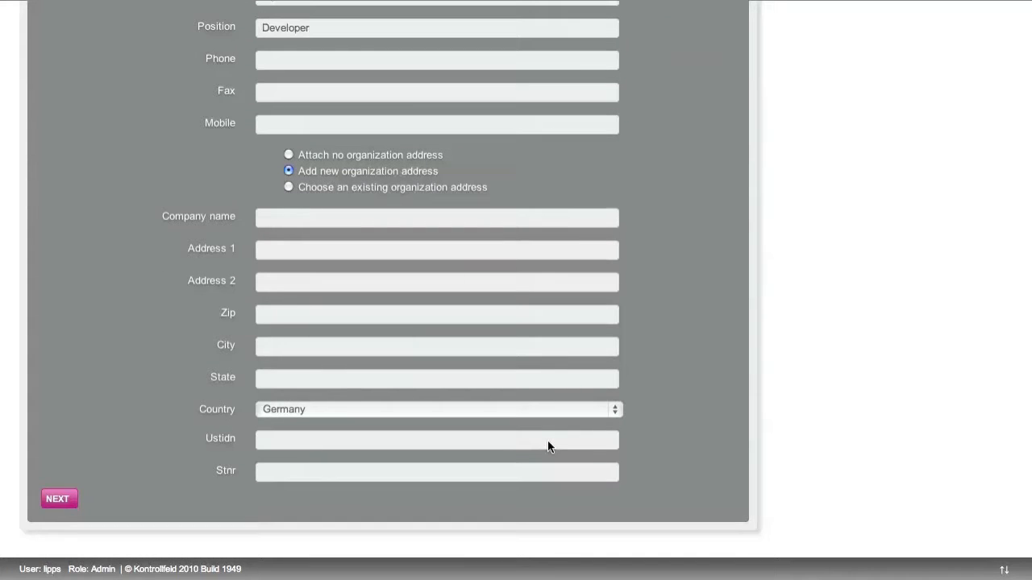
scroll(547, 441, "up", 5)
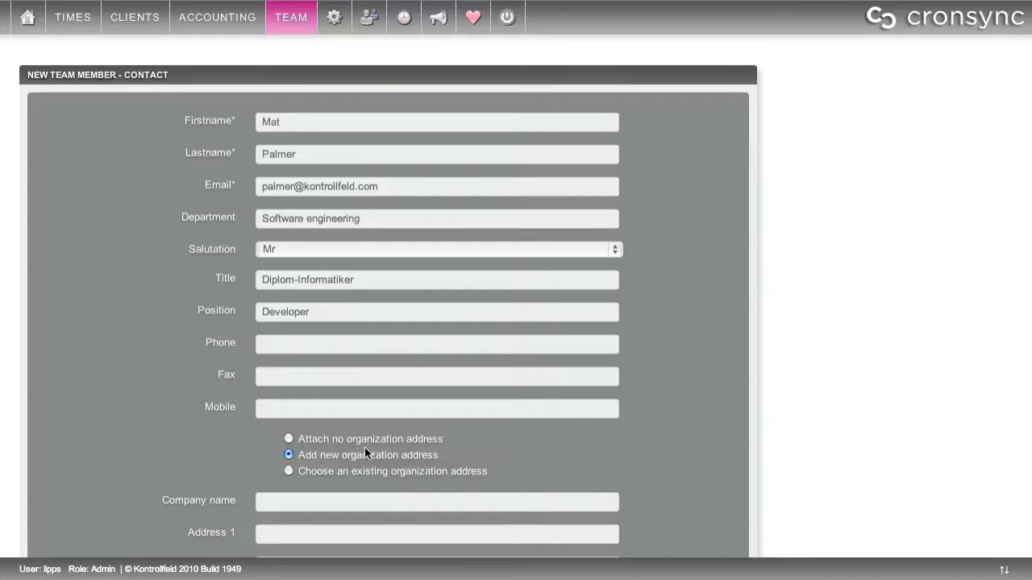
left_click(289, 441)
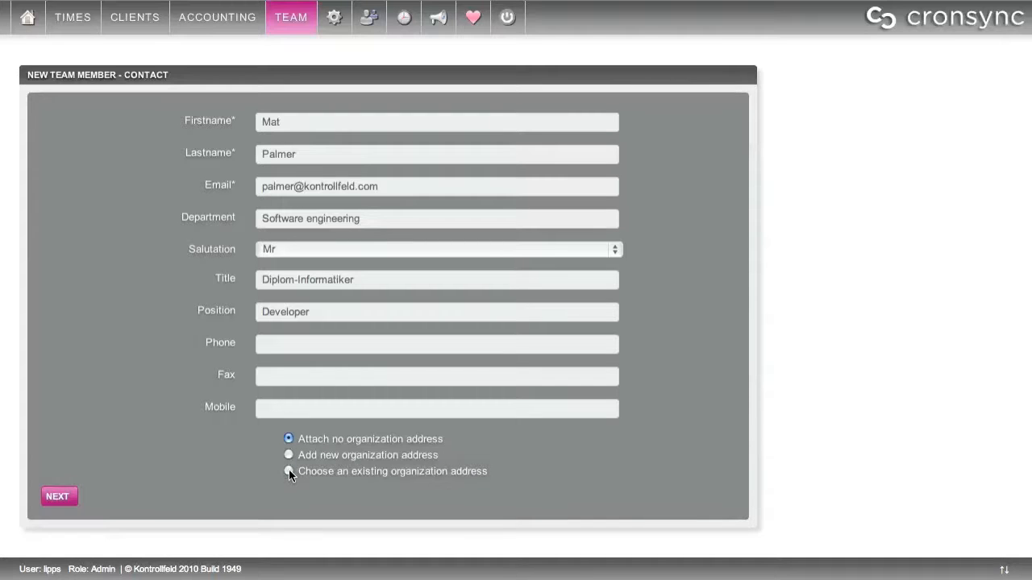
left_click(289, 471)
left_click(291, 500)
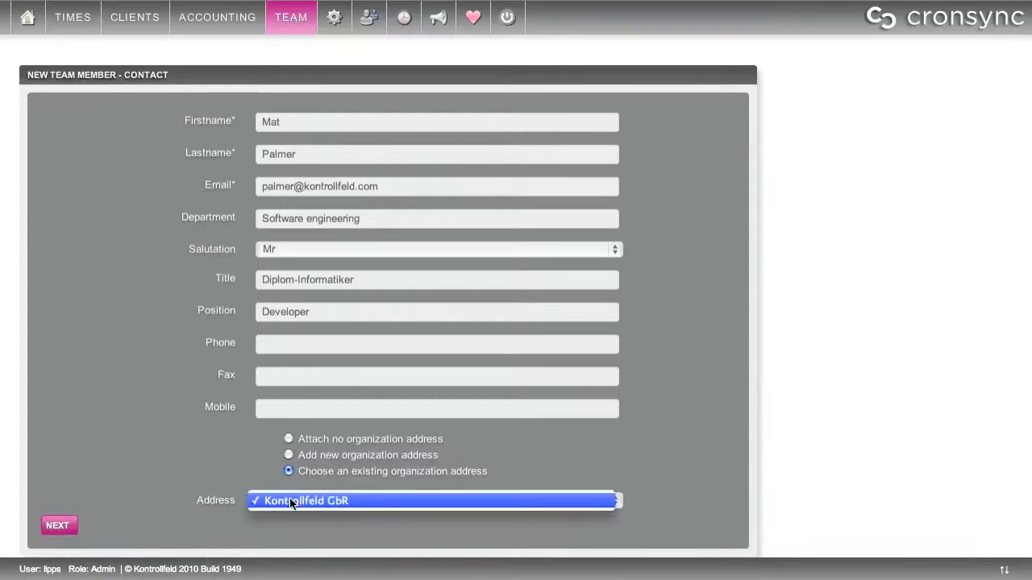
left_click(292, 502)
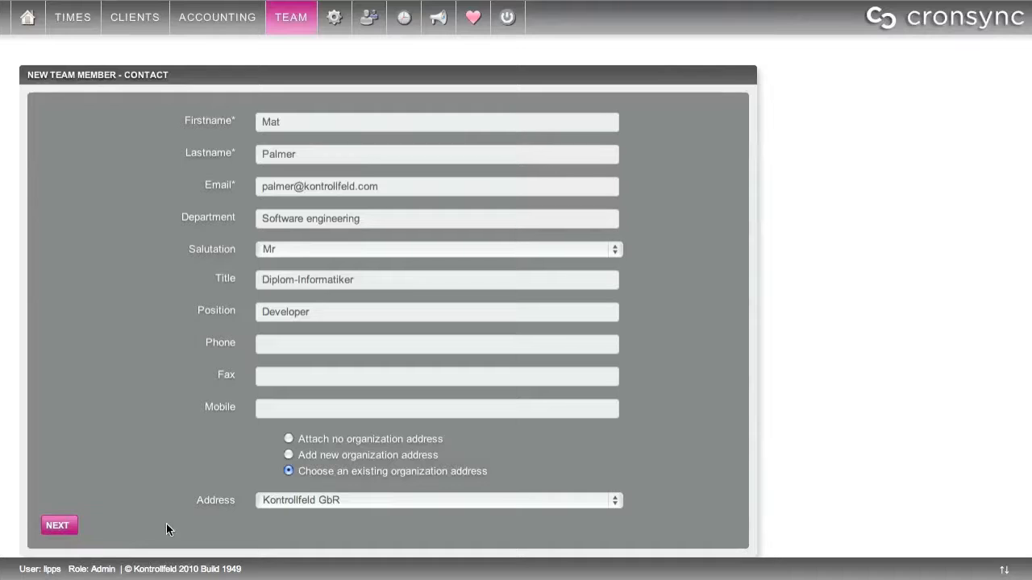
left_click(61, 526)
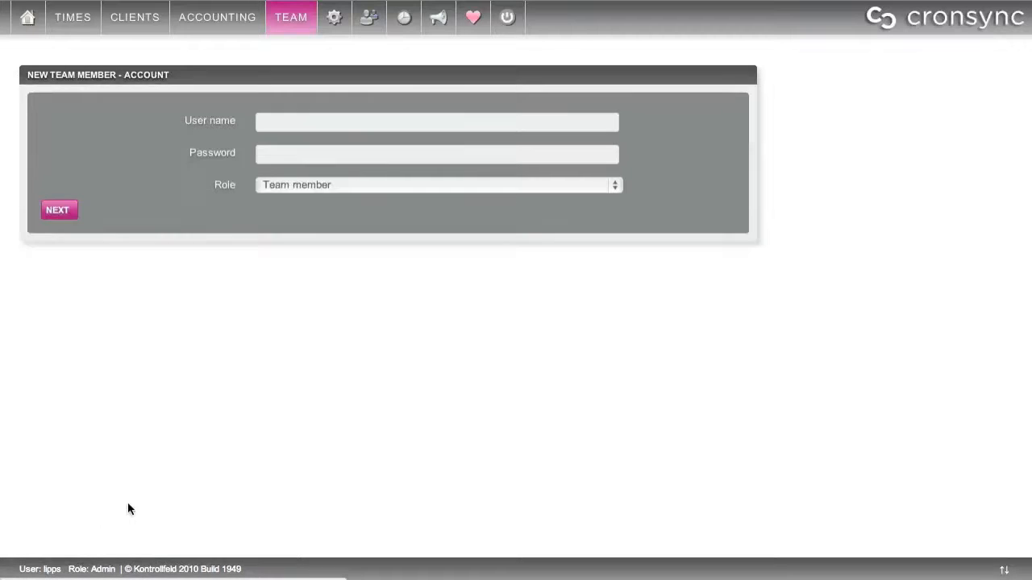
Enter the member's login name and password, keep the Team member role, and continue
left_click(317, 130)
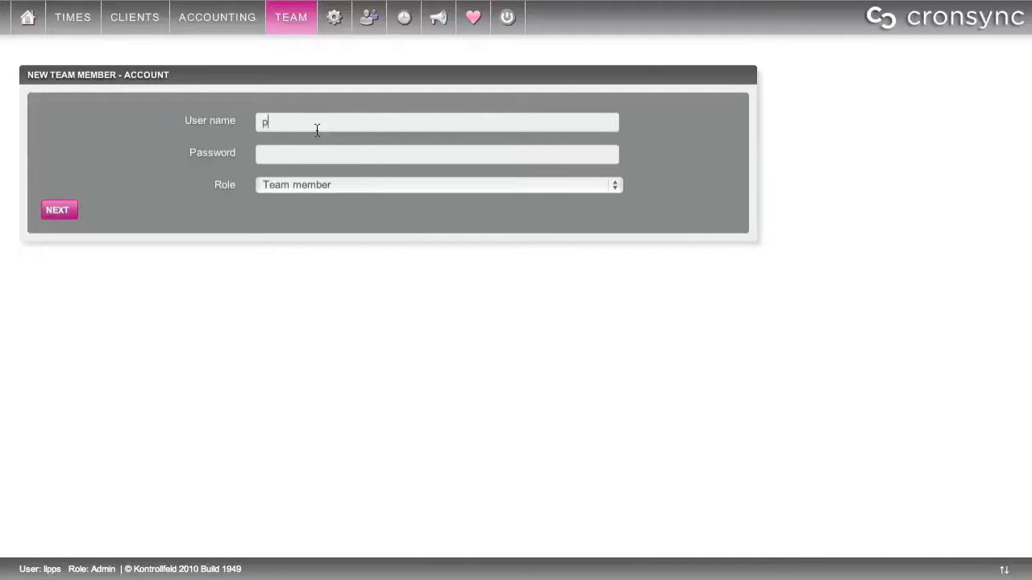
key("Tab")
left_click(295, 185)
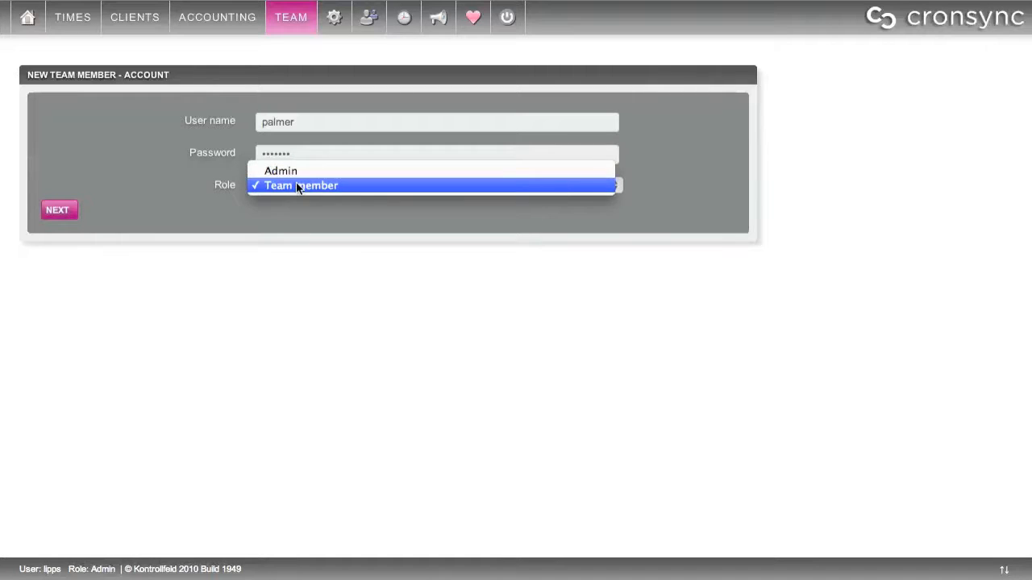
left_click(296, 186)
left_click(68, 208)
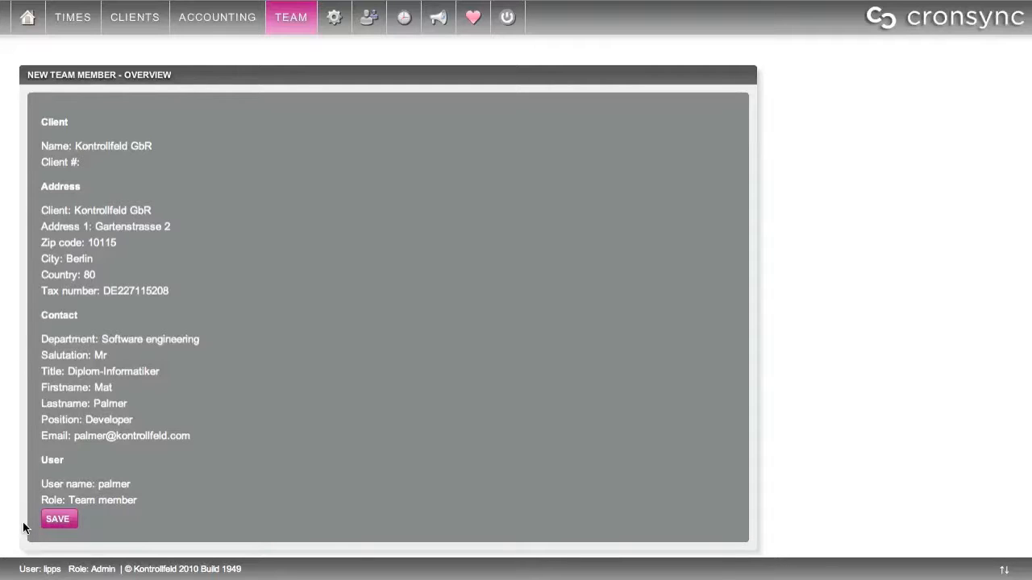
Save the reviewed new team member from the overview
left_click(59, 520)
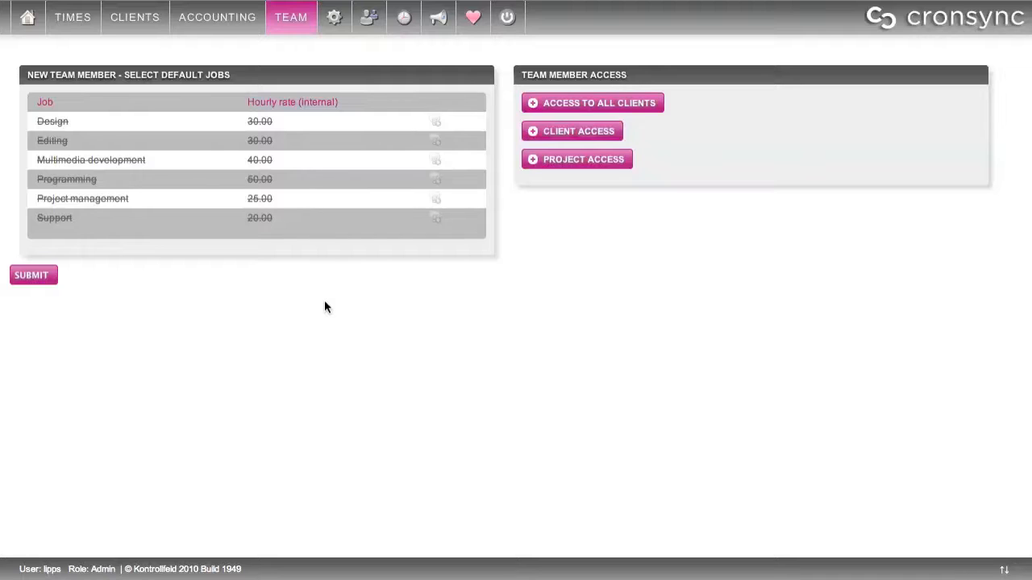
Enable the Programming job and change its hourly rate from 50.00 to 40.00
left_click(435, 179)
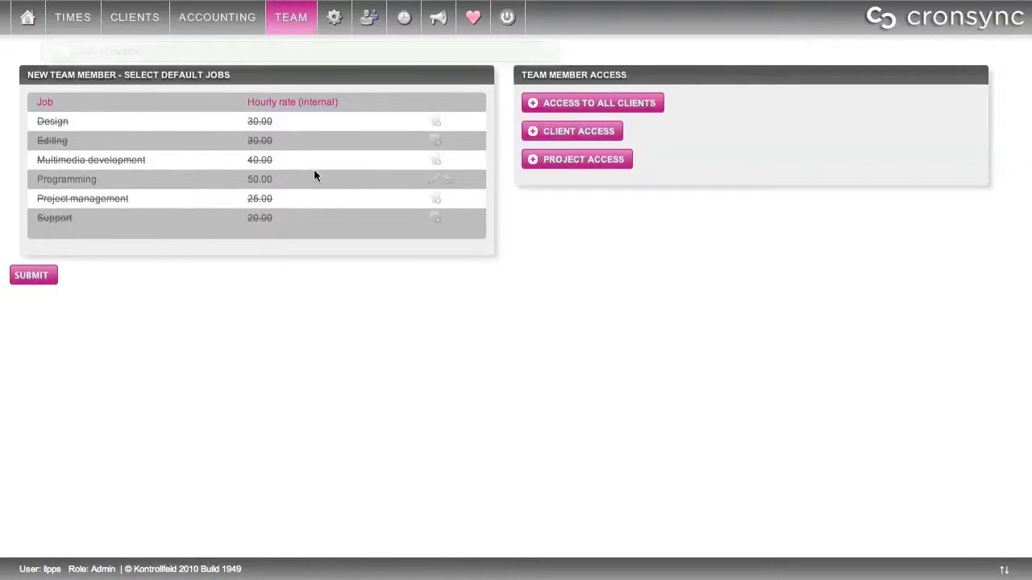
left_click(434, 182)
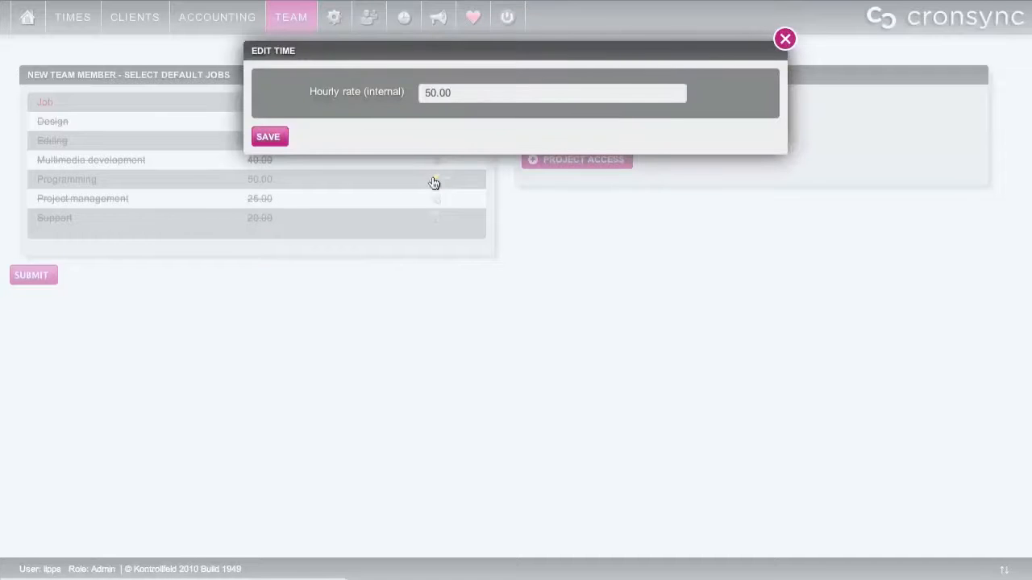
double_click(465, 92)
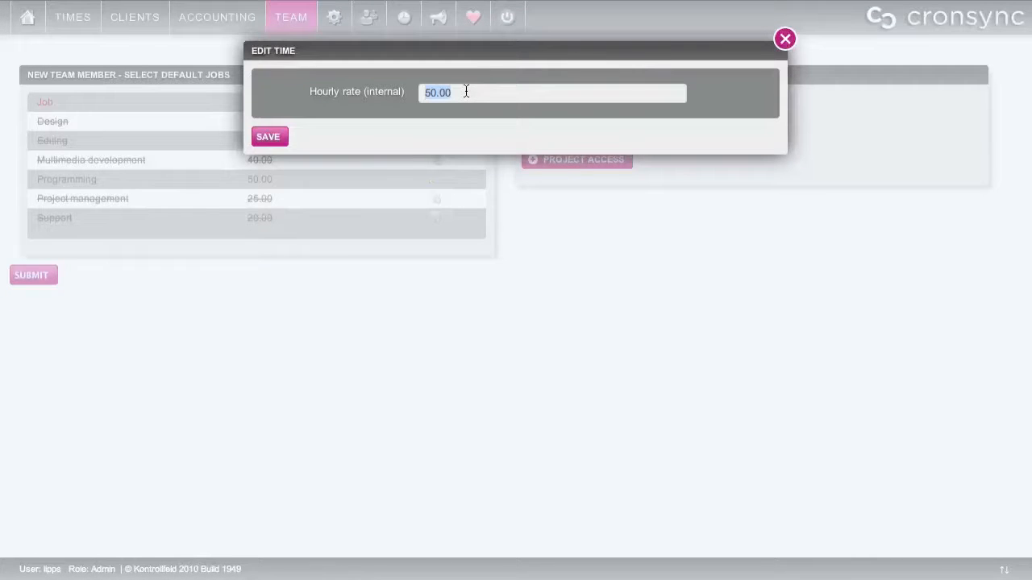
type("40")
left_click(280, 142)
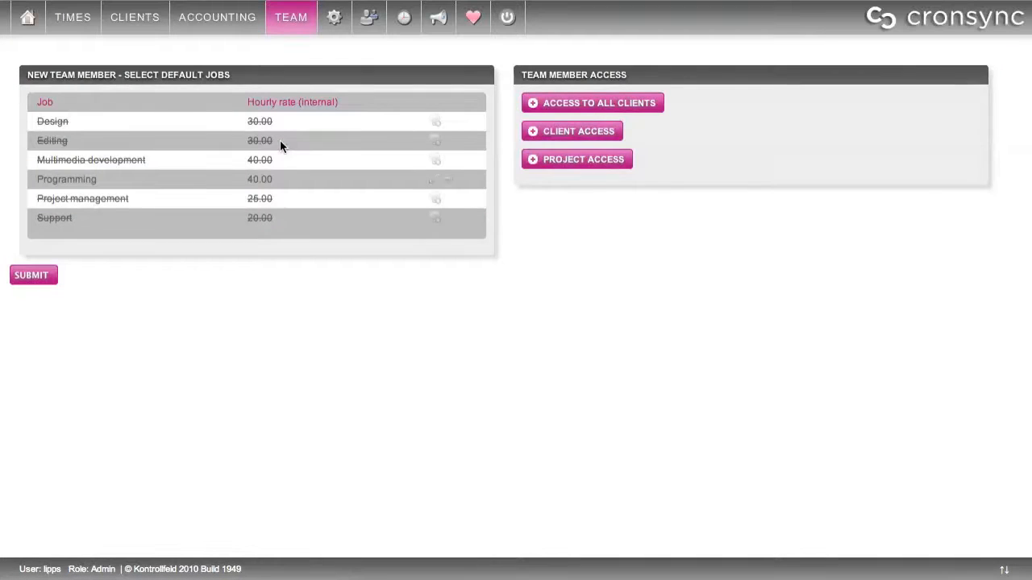
left_click(334, 24)
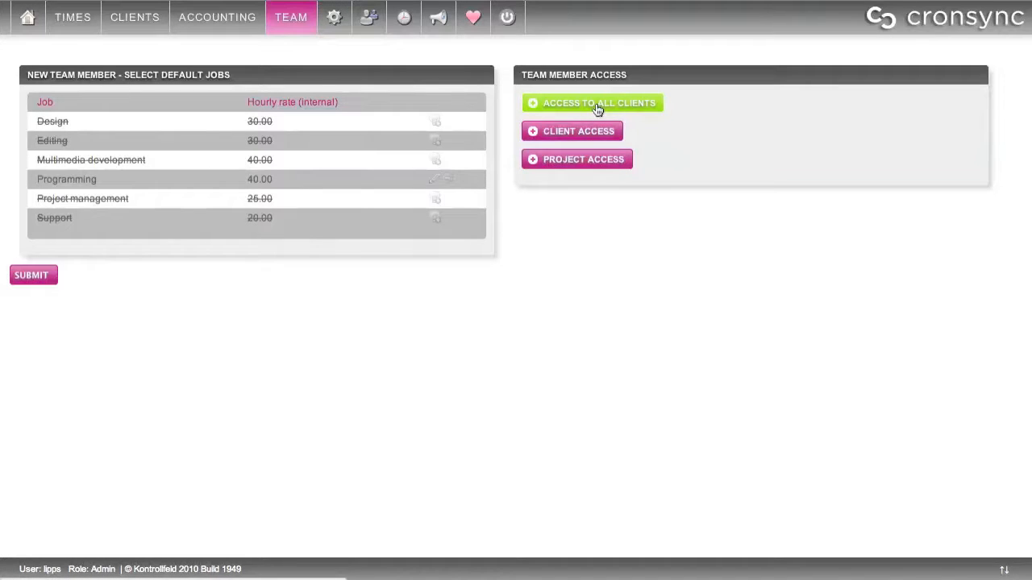
Add project access to JetPack's Website project with the Account Manager role
left_click(577, 163)
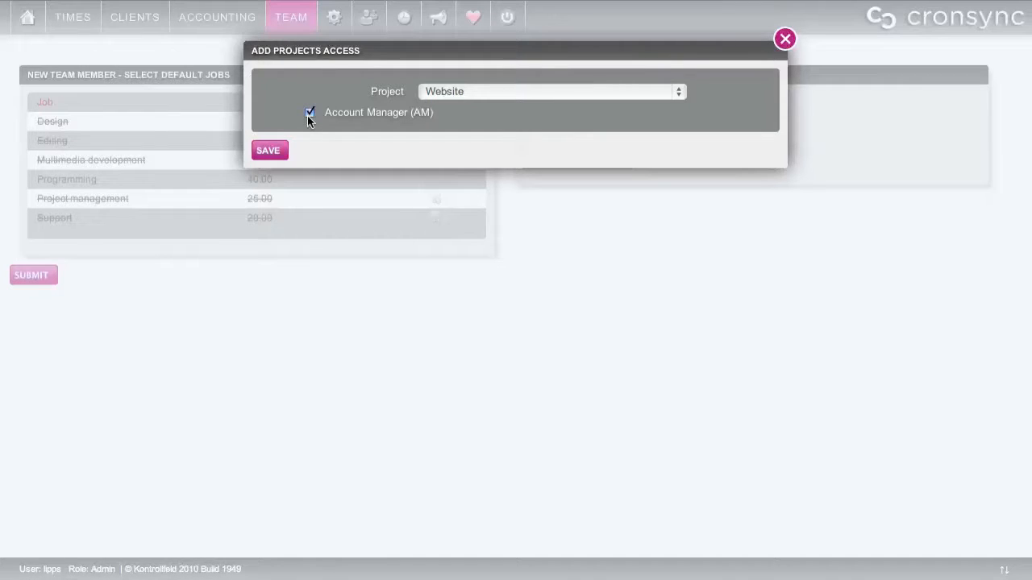
left_click(505, 92)
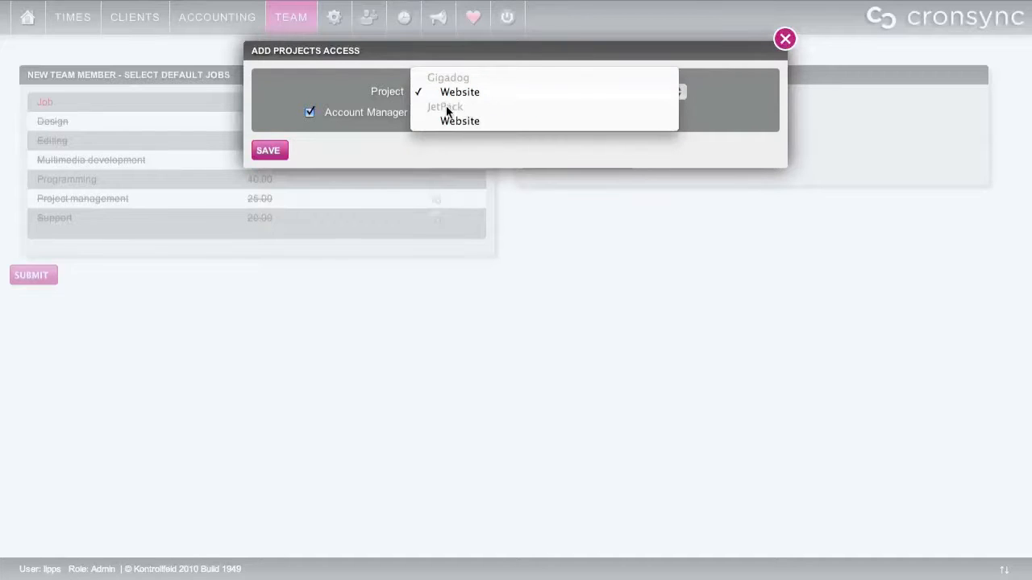
left_click(488, 121)
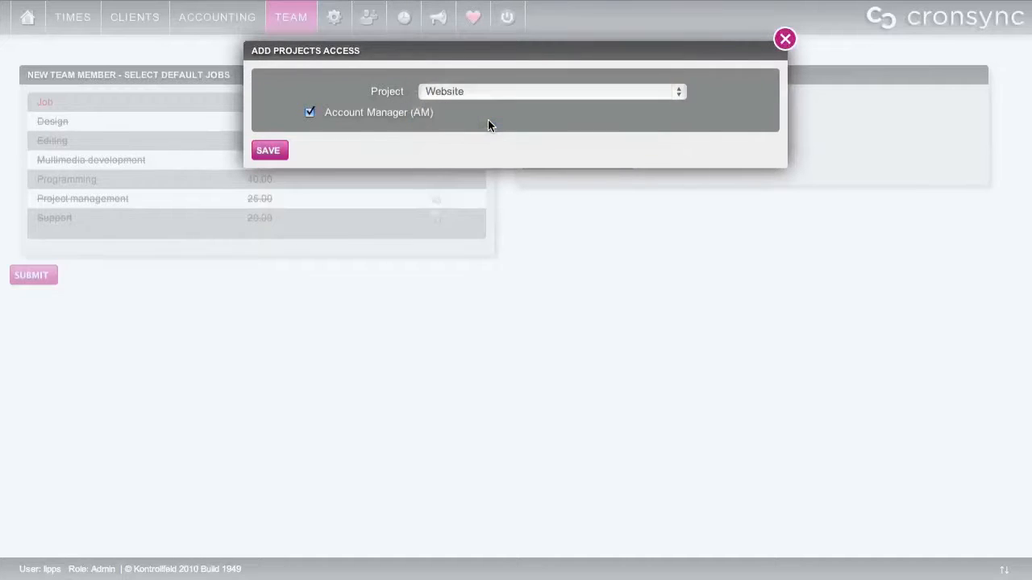
left_click(266, 151)
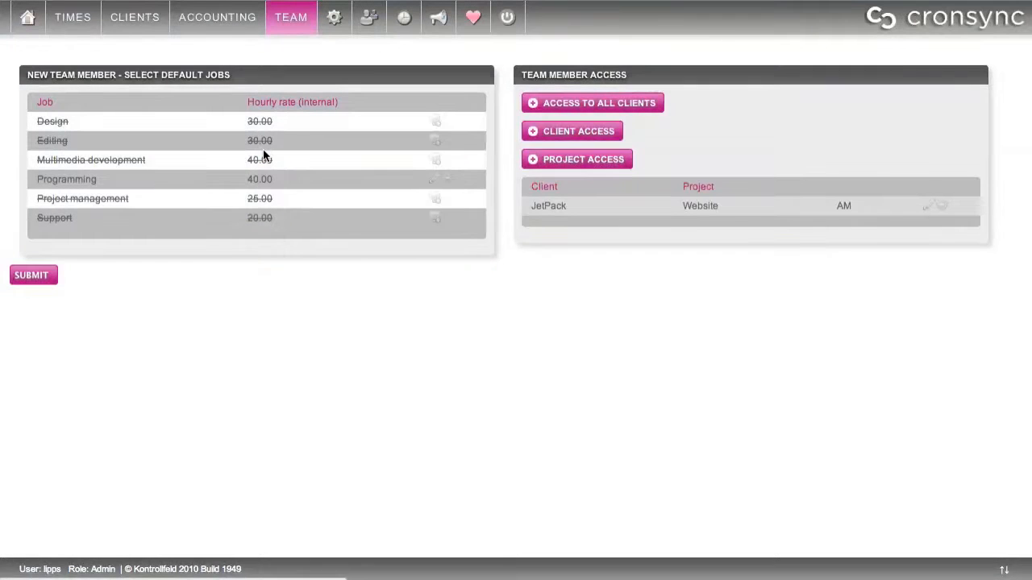
Add client access to Gigadog, leaving Account Manager unticked
left_click(574, 134)
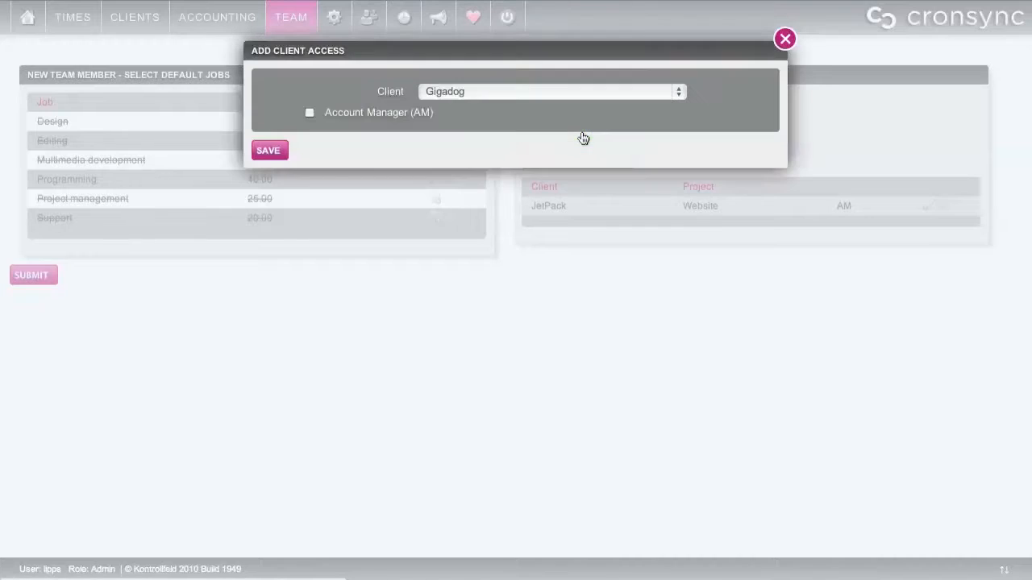
left_click(563, 92)
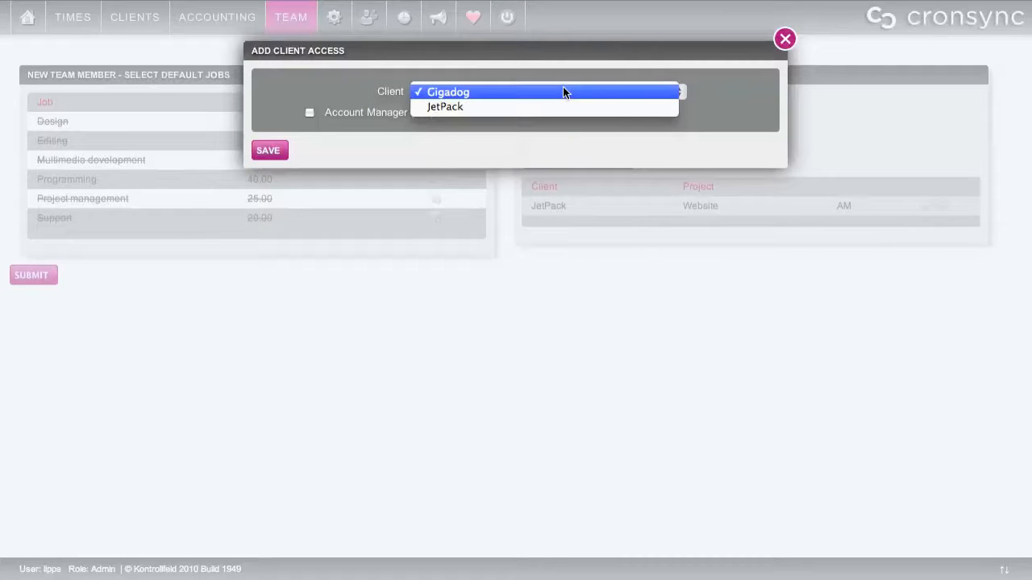
left_click(563, 92)
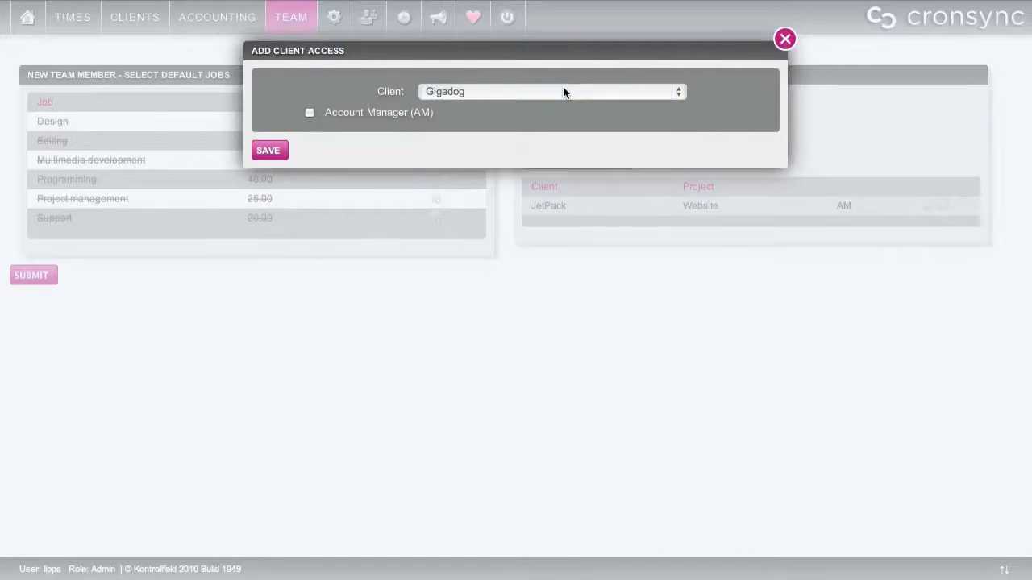
left_click(271, 151)
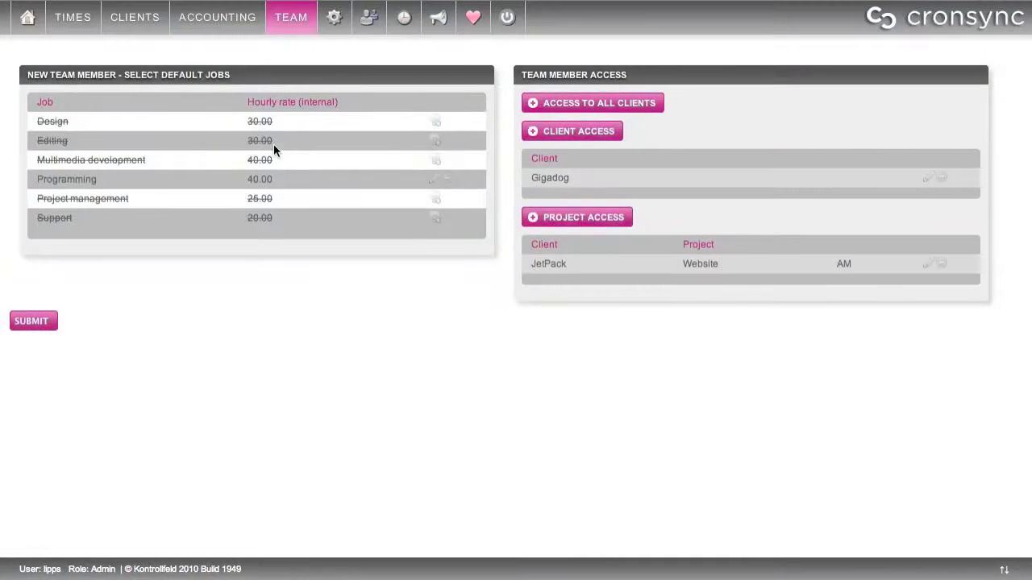
Submit the member, then open Kontrollfeld GbR's team and the new member's access and job rates
left_click(33, 322)
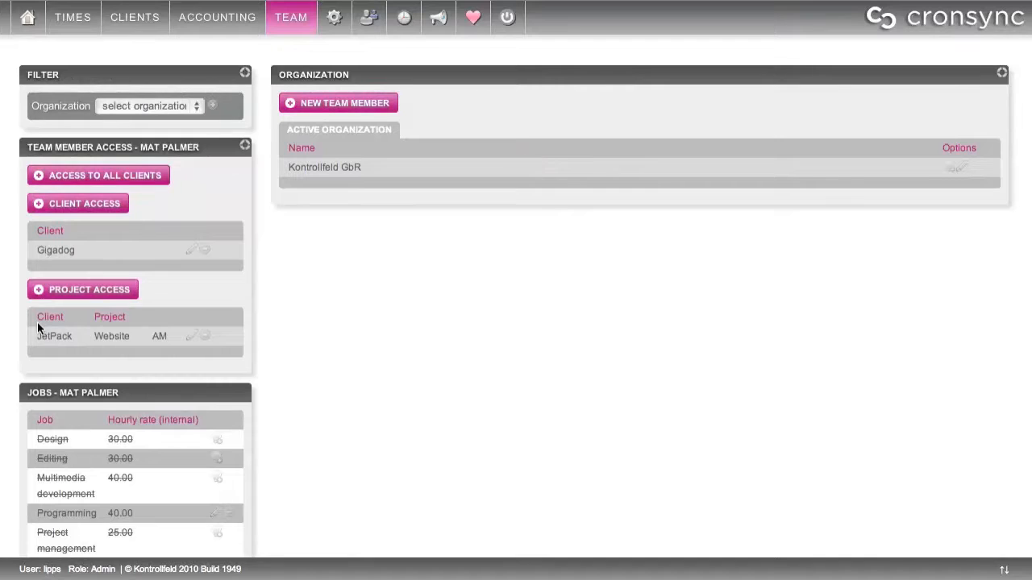
left_click(315, 170)
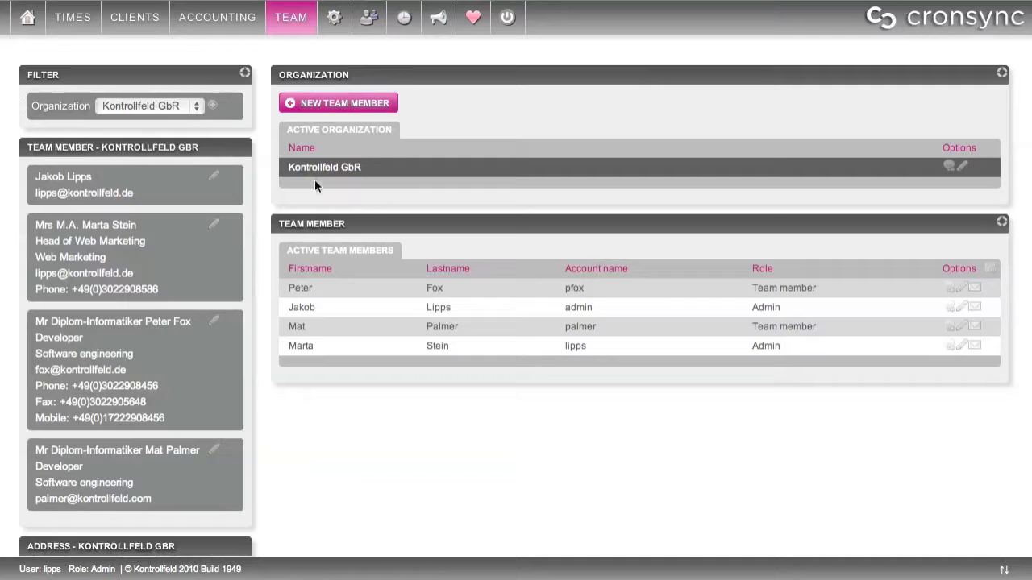
left_click(318, 337)
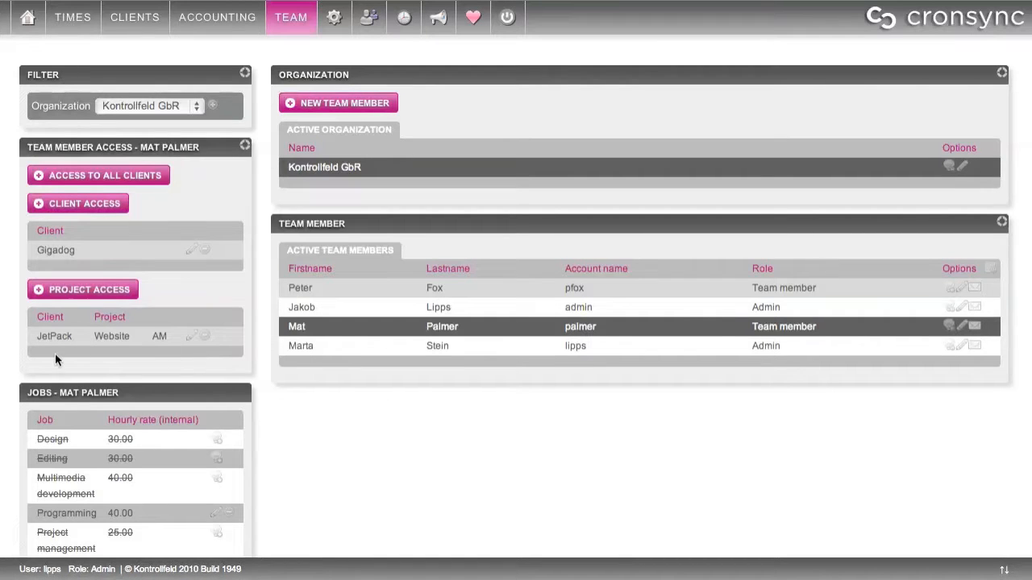
scroll(316, 416, "down", 2)
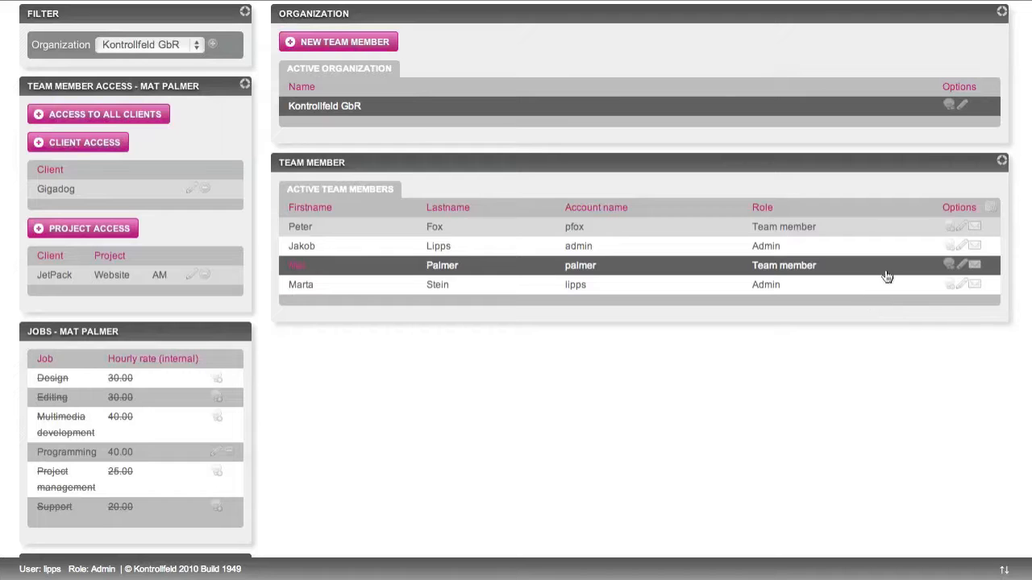
Deactivate the member, check the Inactive and Active Team Members lists, then reactivate them
left_click(949, 266)
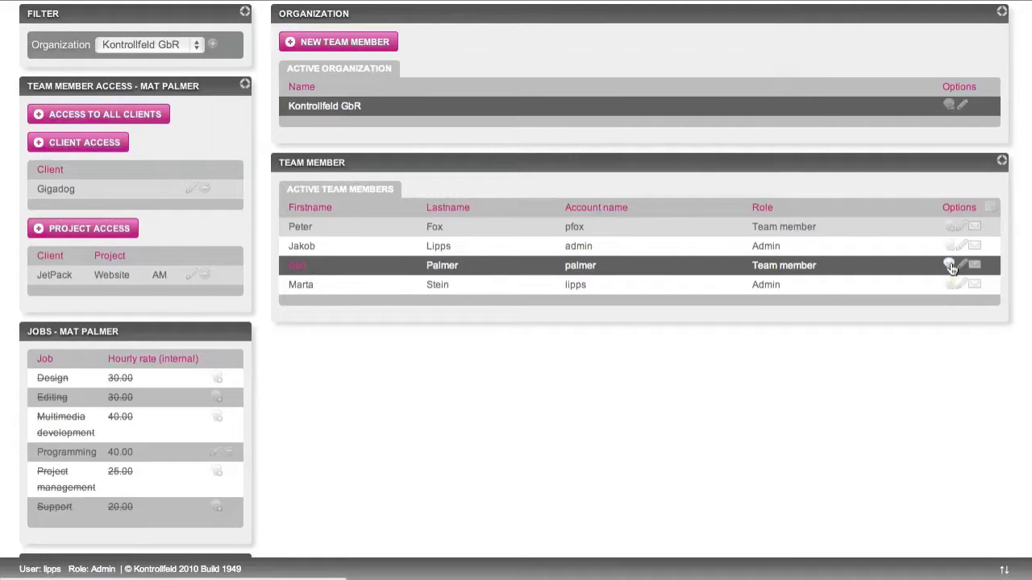
left_click(951, 263)
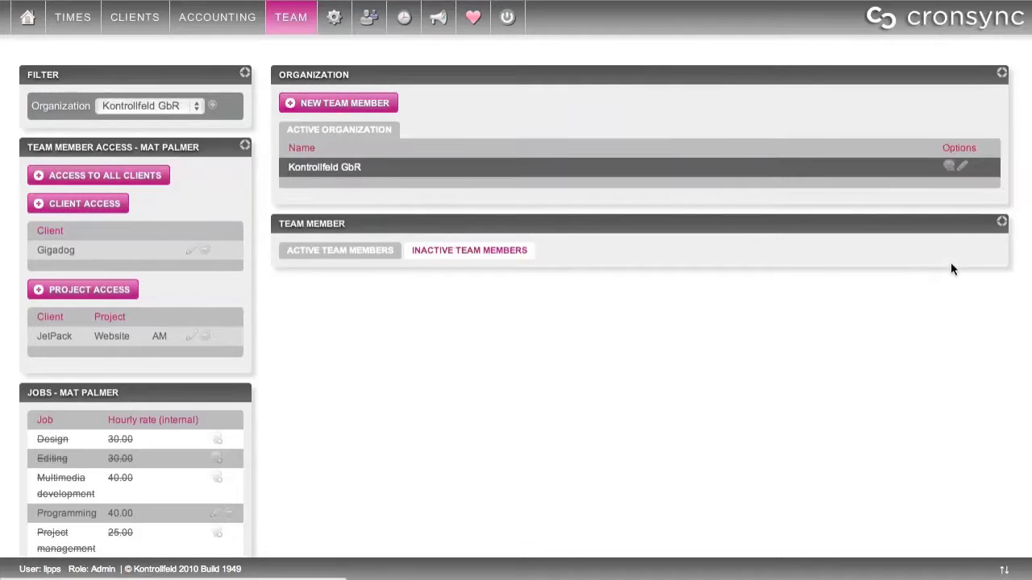
left_click(476, 251)
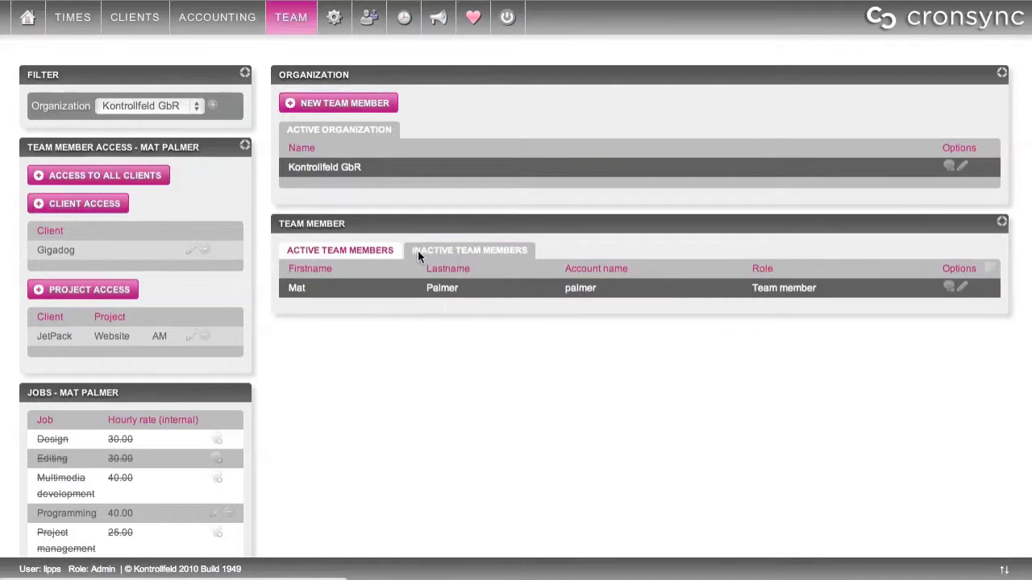
left_click(374, 250)
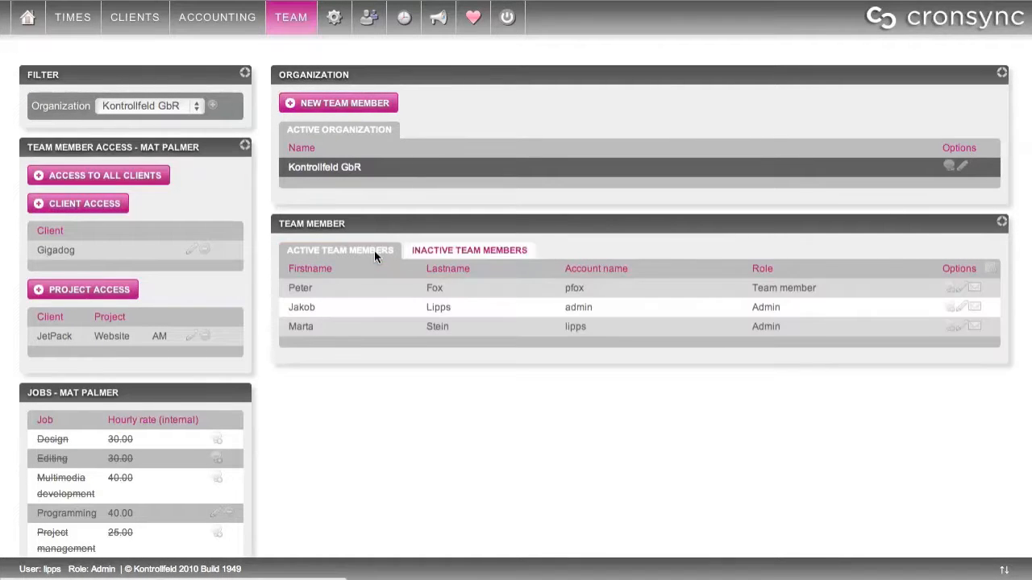
left_click(457, 251)
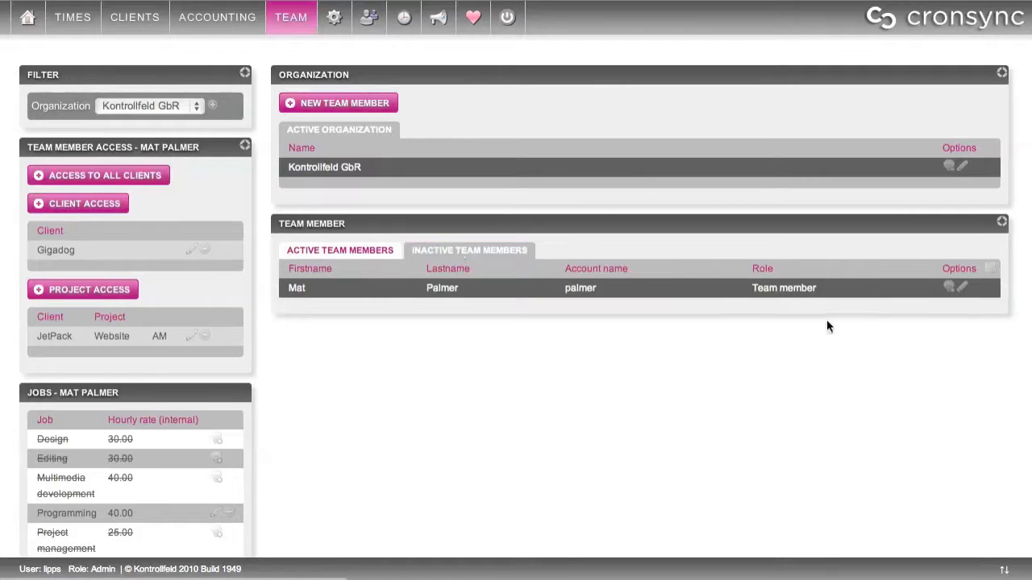
left_click(948, 288)
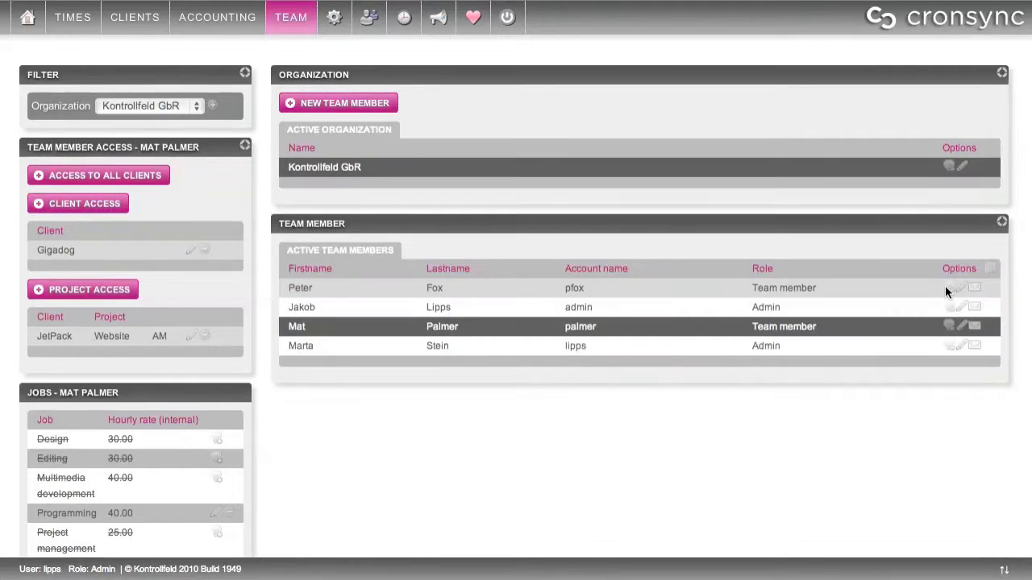
left_click(961, 326)
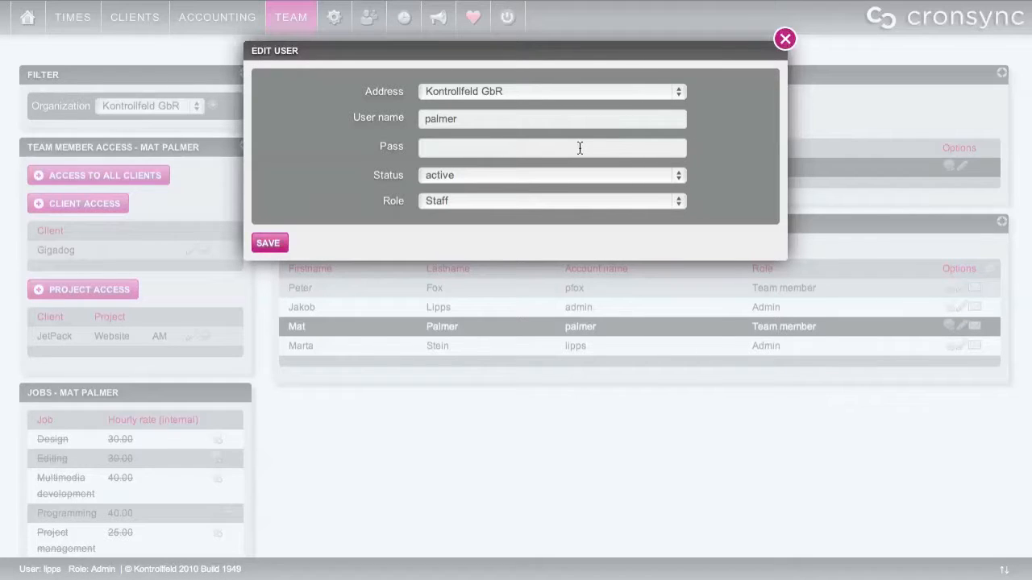
left_click(595, 196)
left_click(595, 196)
left_click(785, 39)
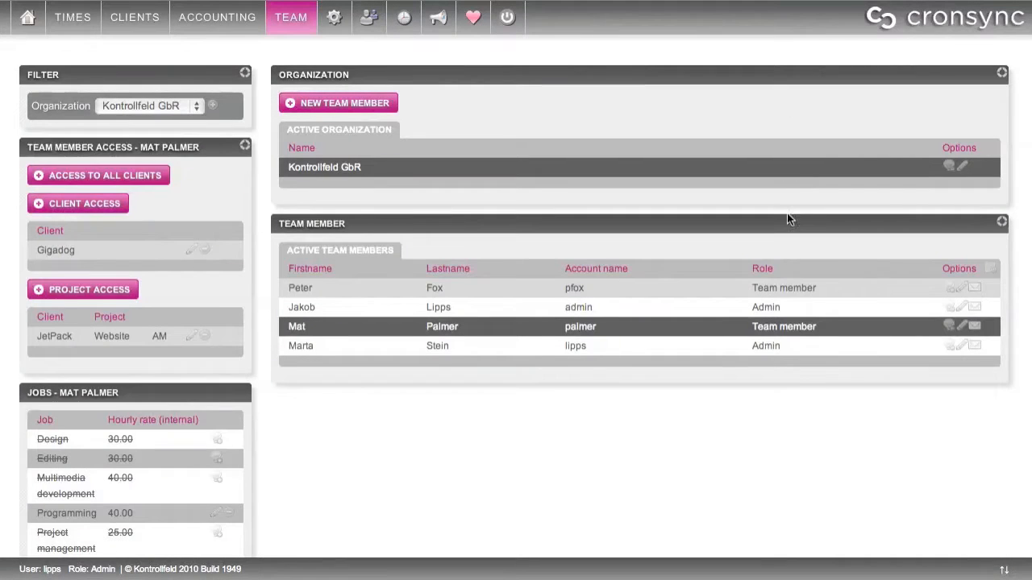
left_click(973, 332)
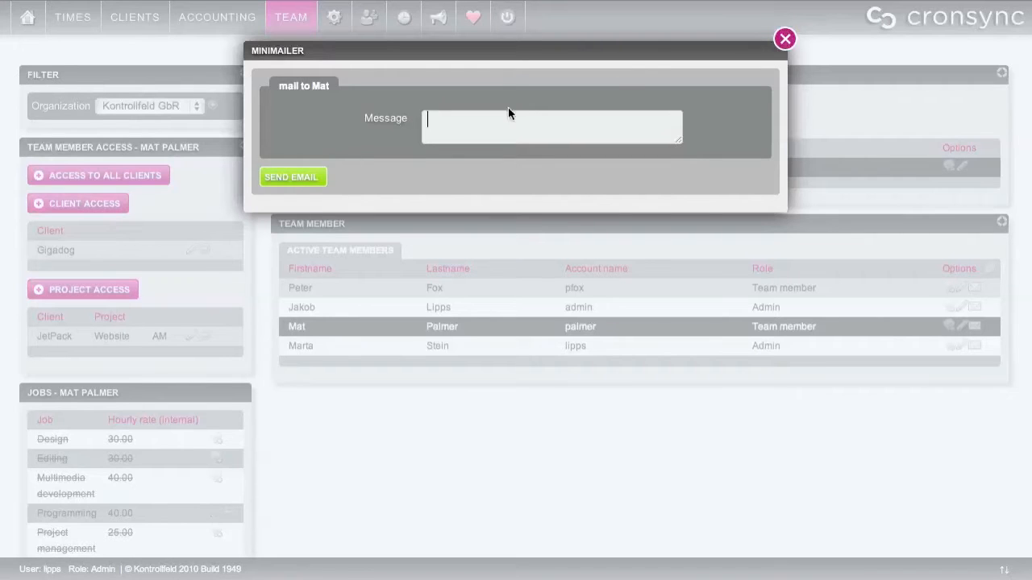
left_click(782, 42)
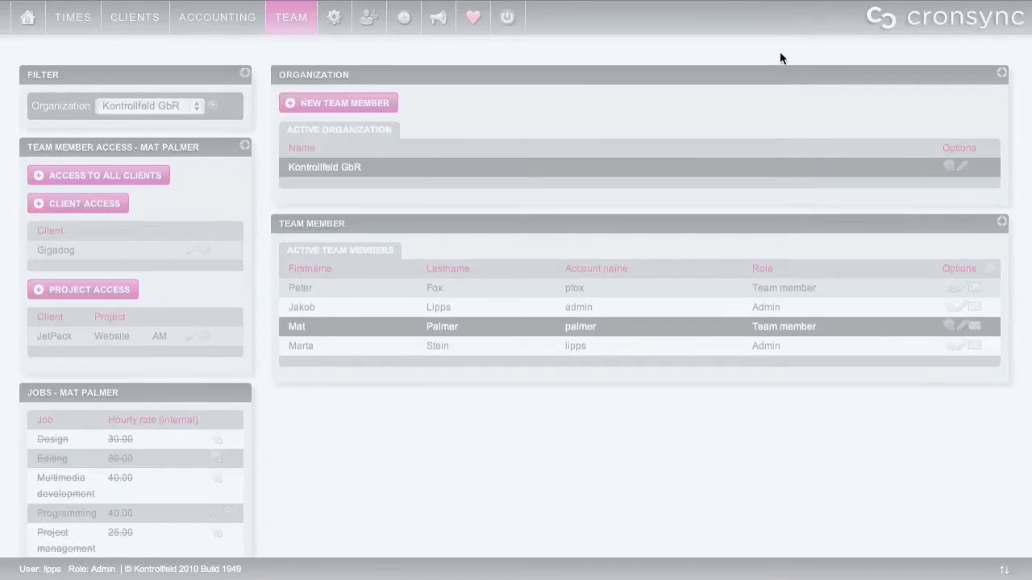